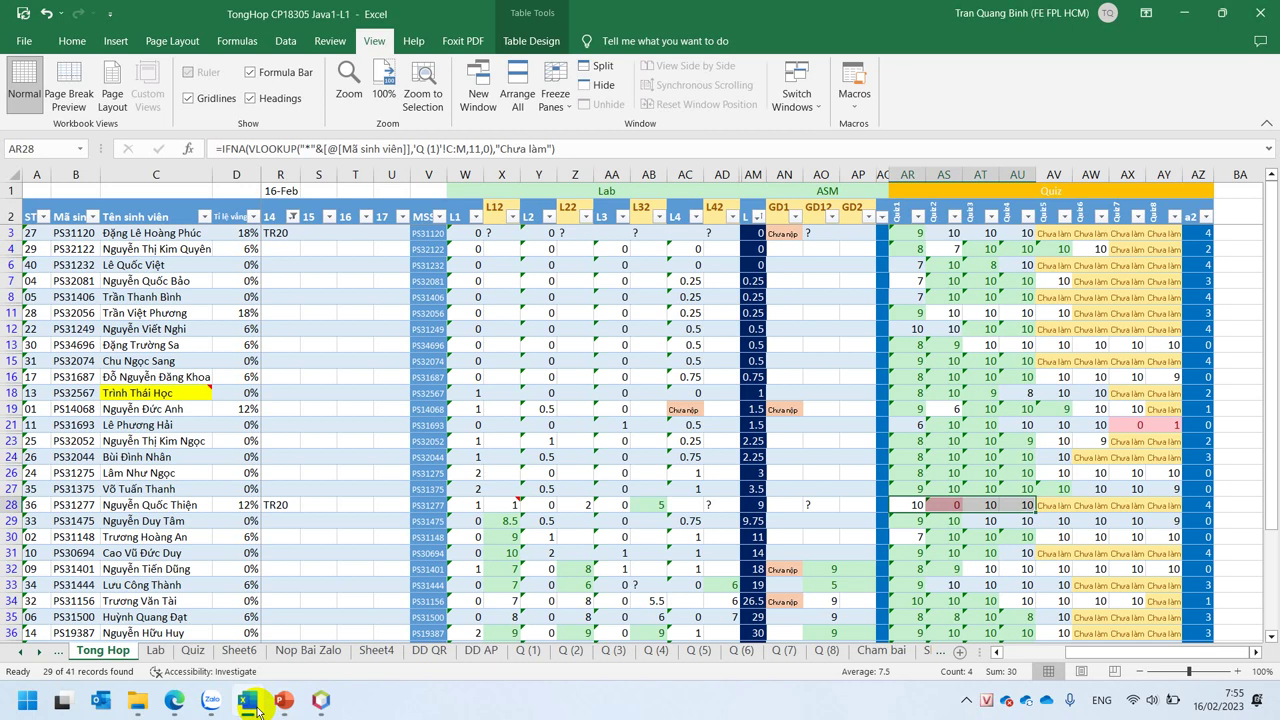
- Switch to the blank workbook and enter the header mssv in cell A1
{"action": "left_click", "coordinate": [250, 701]}
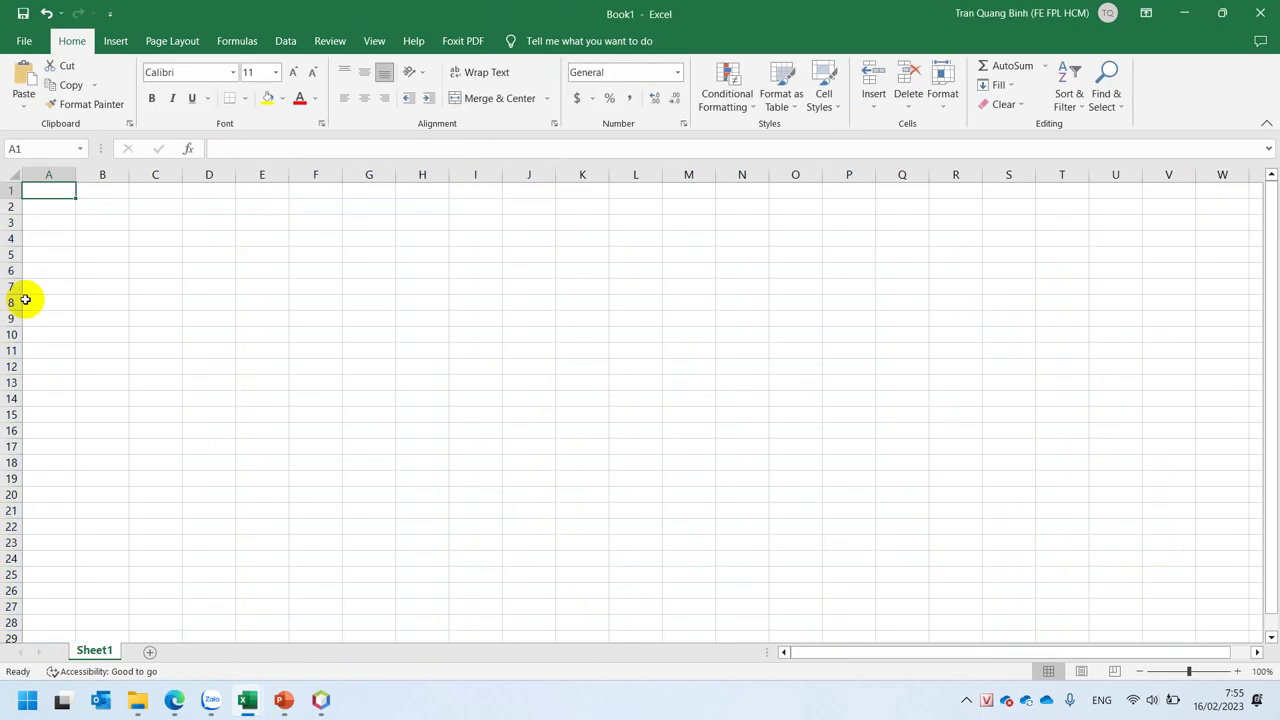
{"action": "scroll", "coordinate": [103, 237], "scroll_direction": "up", "scroll_amount": 11}
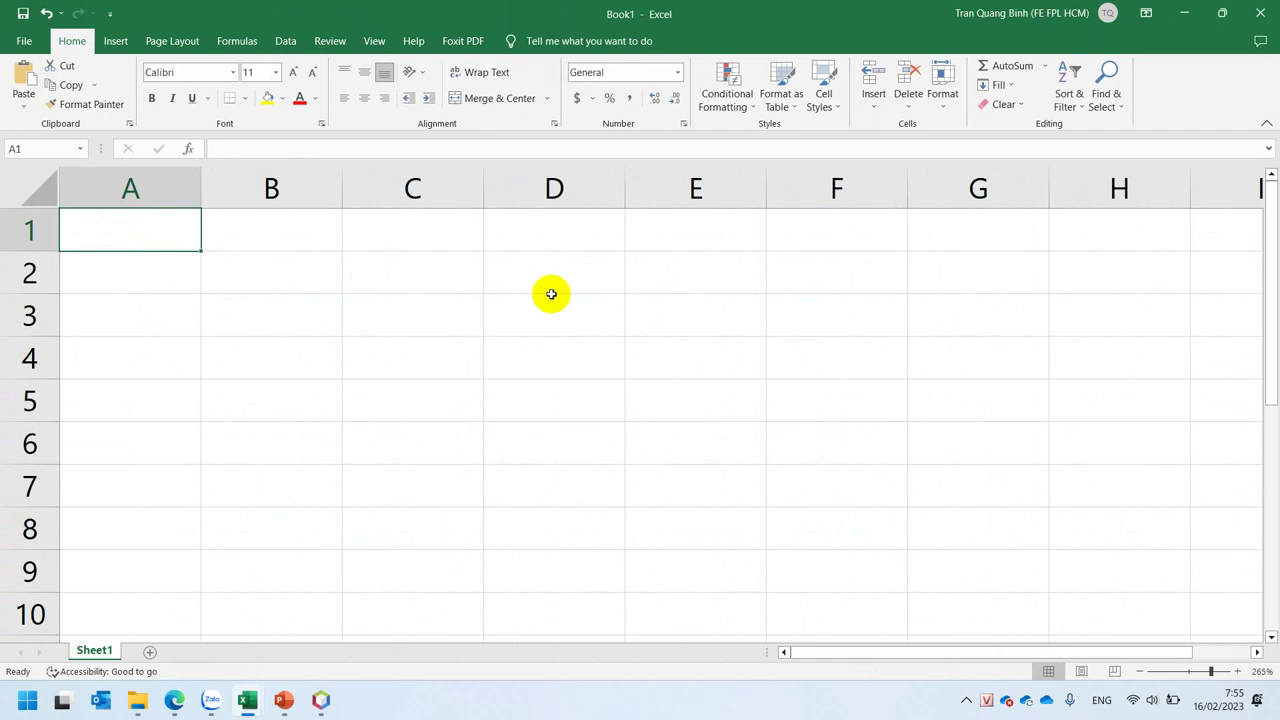
{"action": "type", "text": "mssv"}
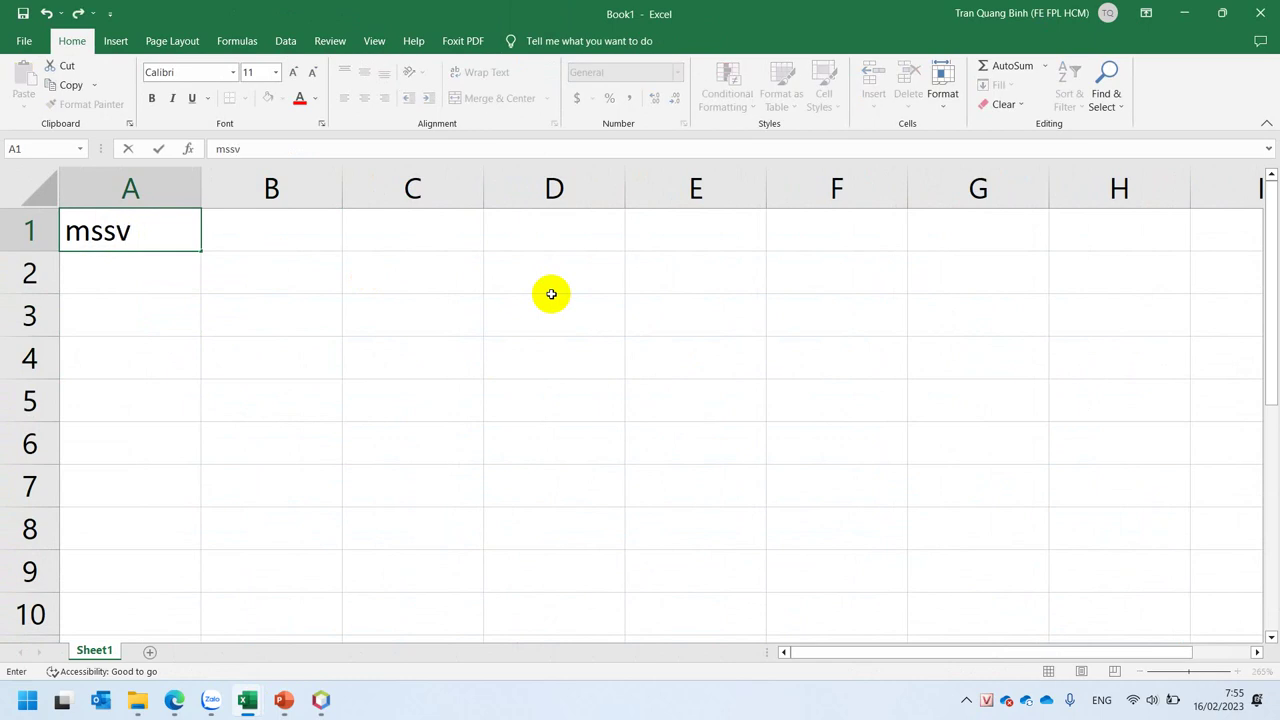
{"action": "key", "text": "Return"}
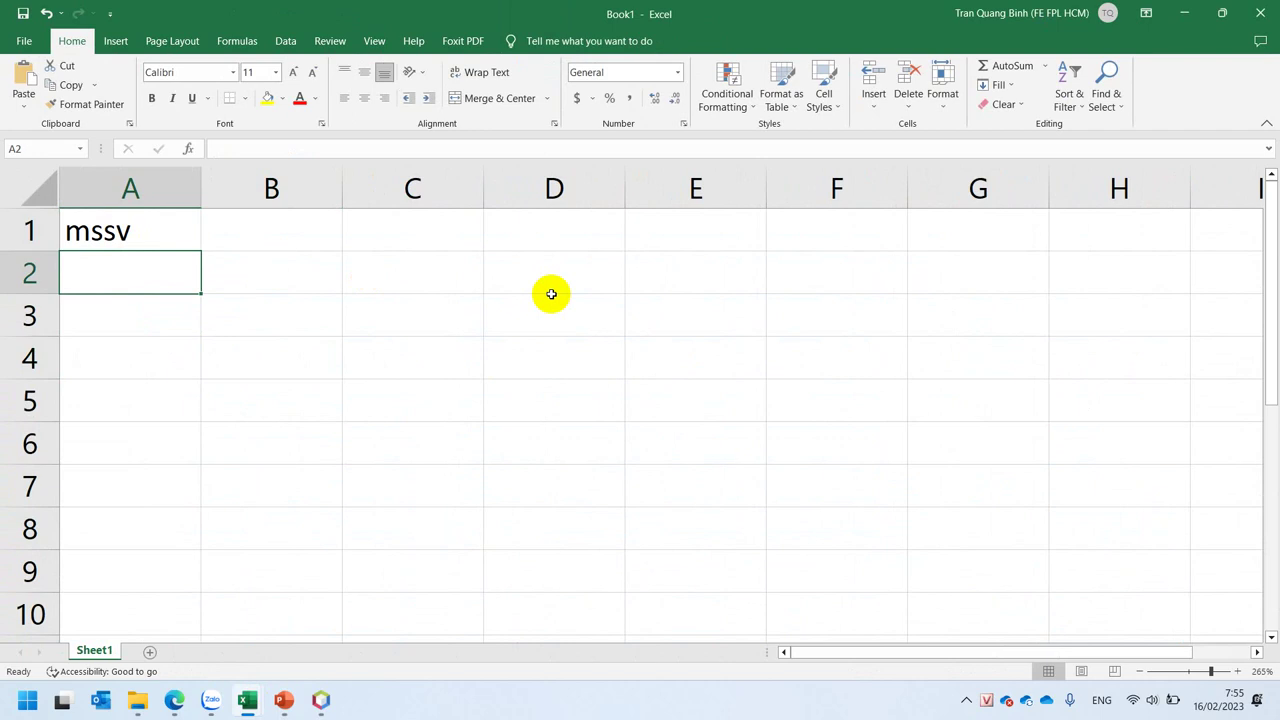
- Fill A2 with a sample seven-digit student code and A3 with one made of lowercase "ab" plus five digits
{"action": "type", "text": "1234"}
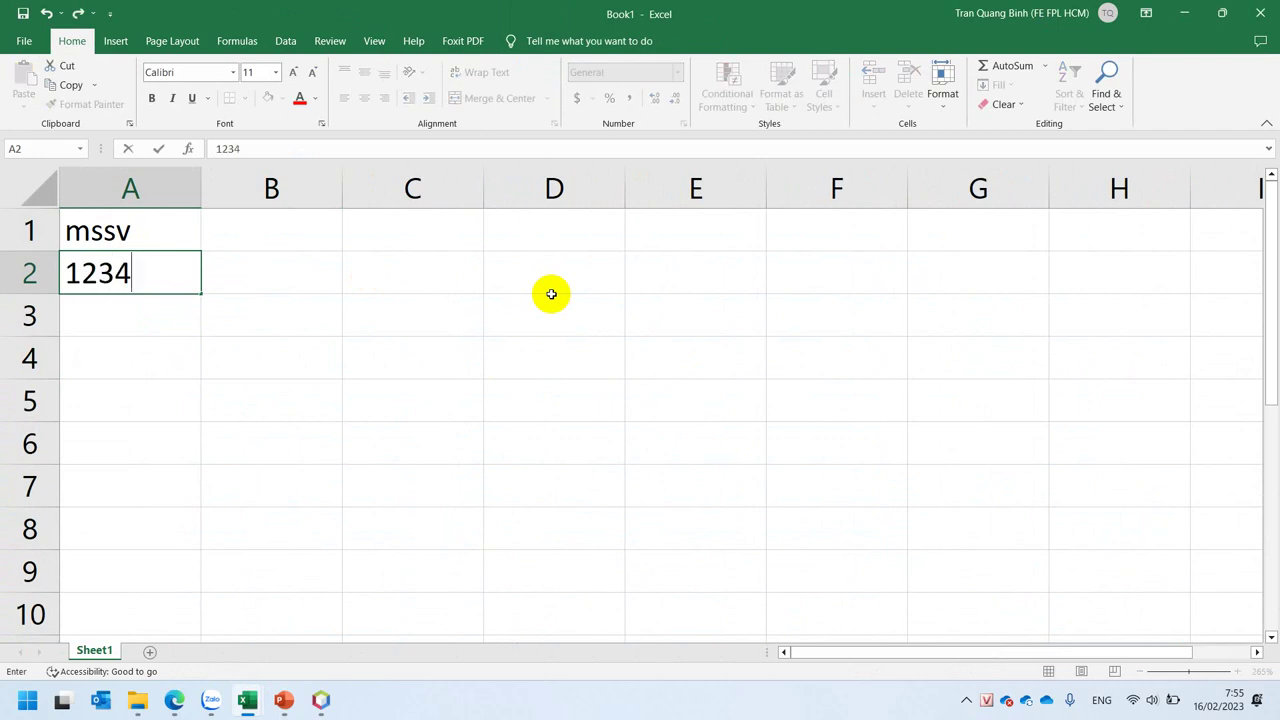
{"action": "type", "text": "567"}
{"action": "key", "text": "Return"}
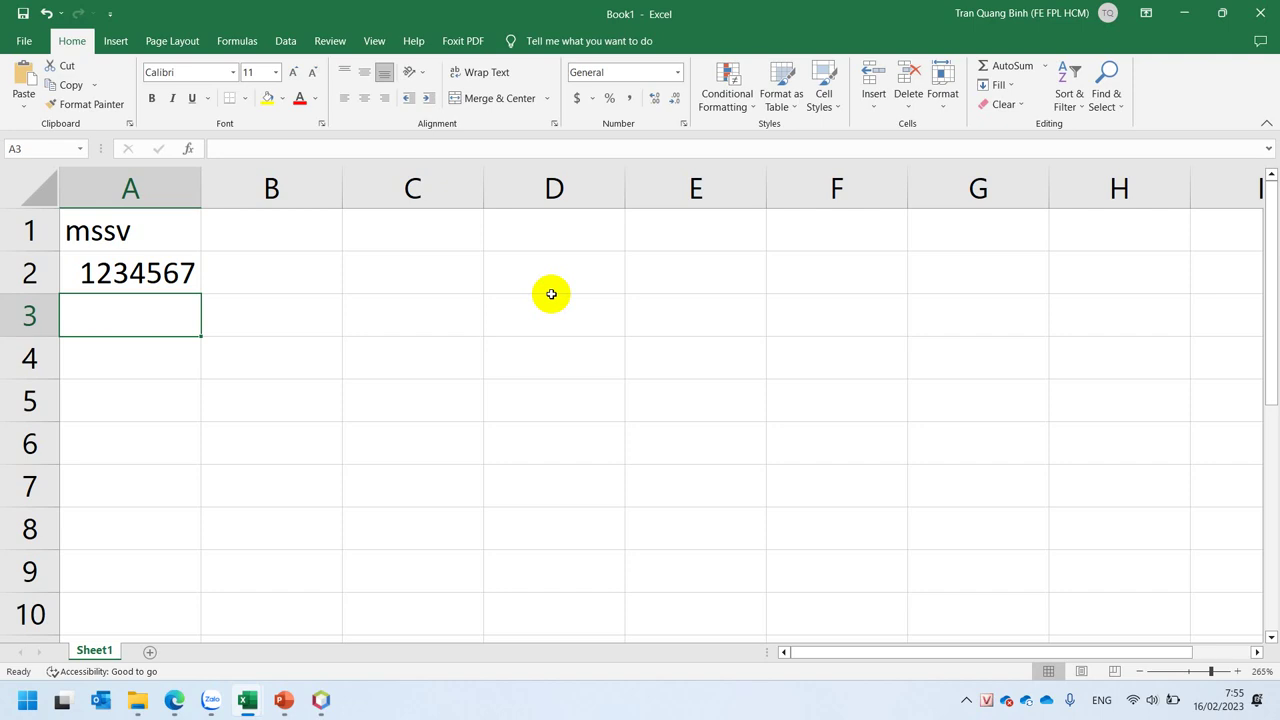
{"action": "type", "text": "ab123"}
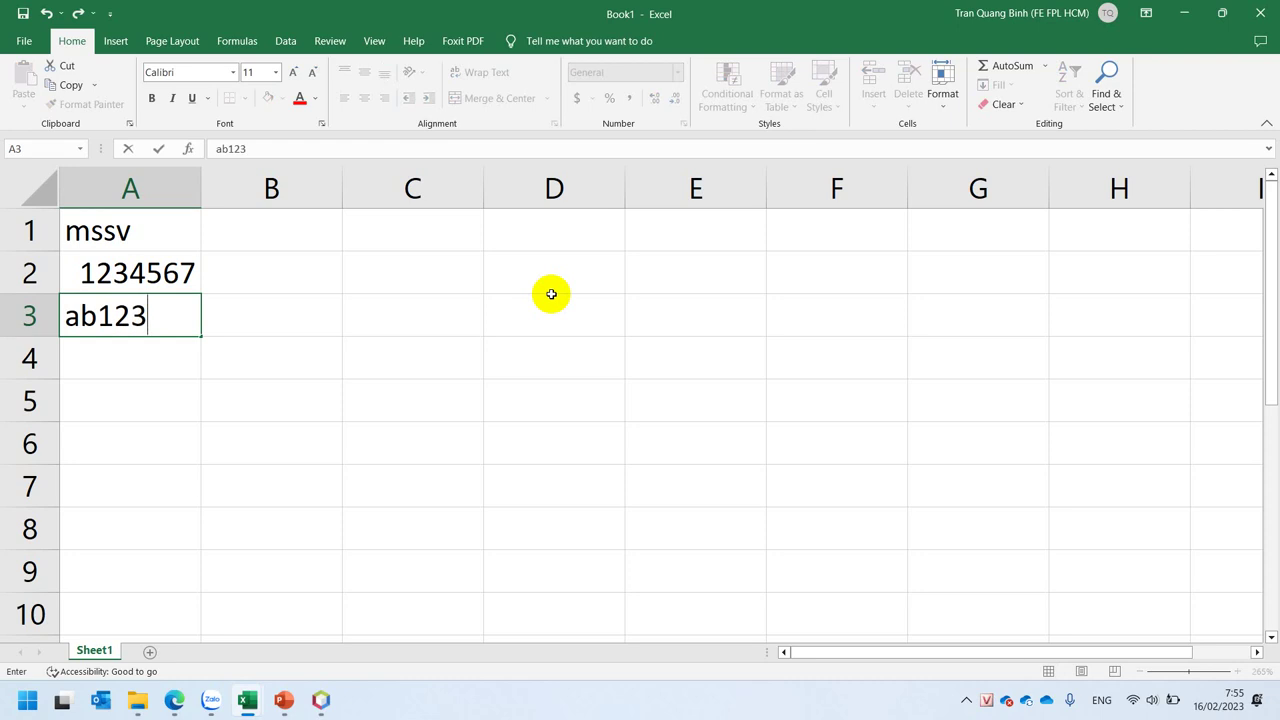
{"action": "type", "text": "45"}
{"action": "key", "text": "Return"}
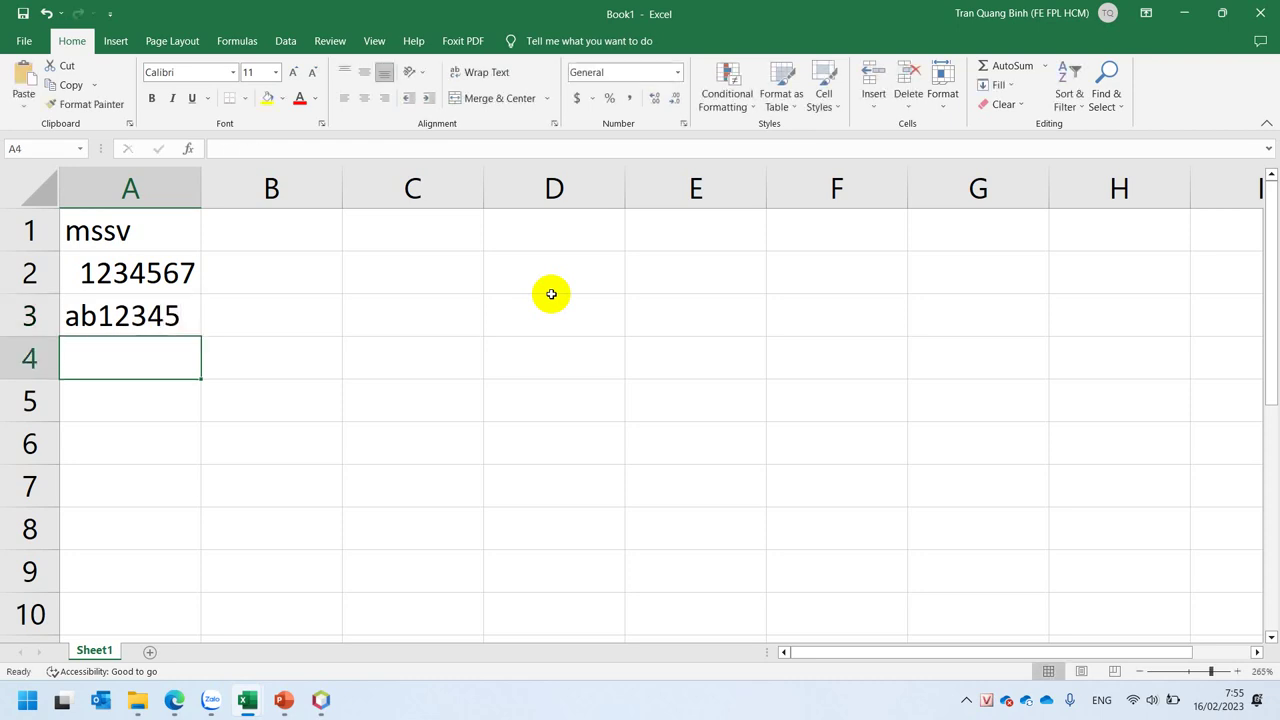
- Fill A4 and A5 with sample student codes of five digits each, prefixed PS and PT respectively
{"action": "type", "text": "PS"}
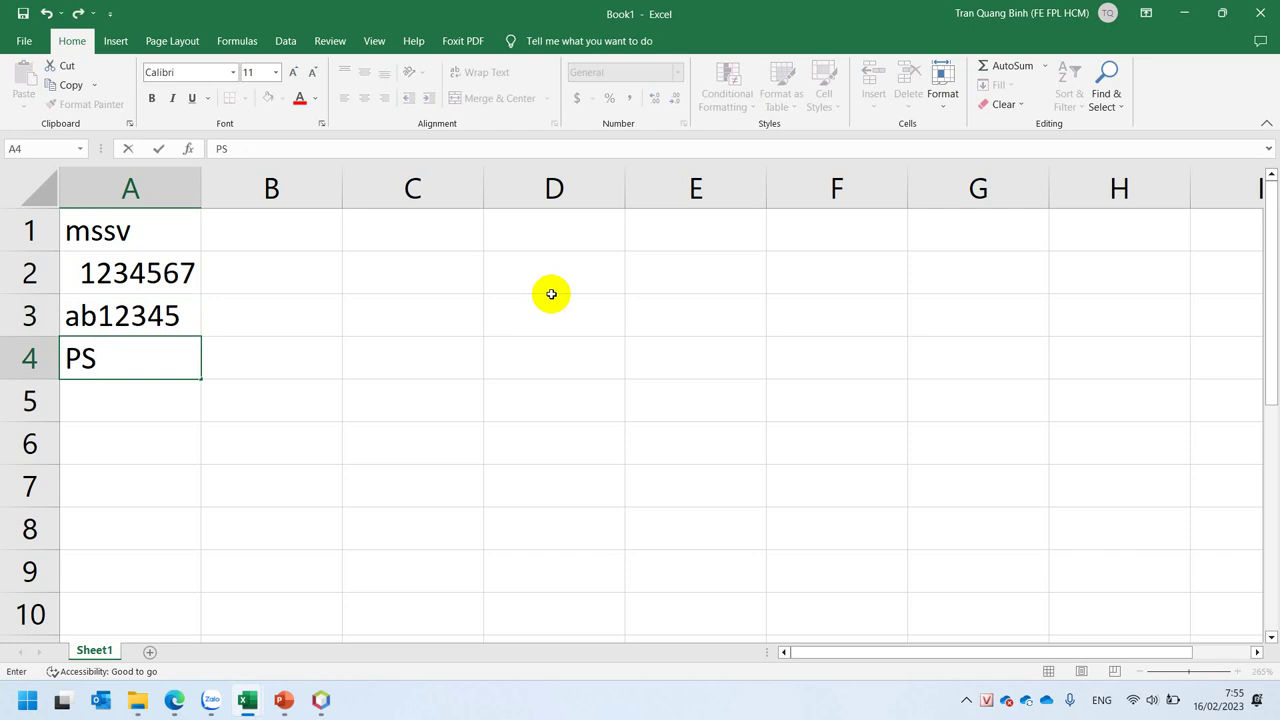
{"action": "type", "text": "17301"}
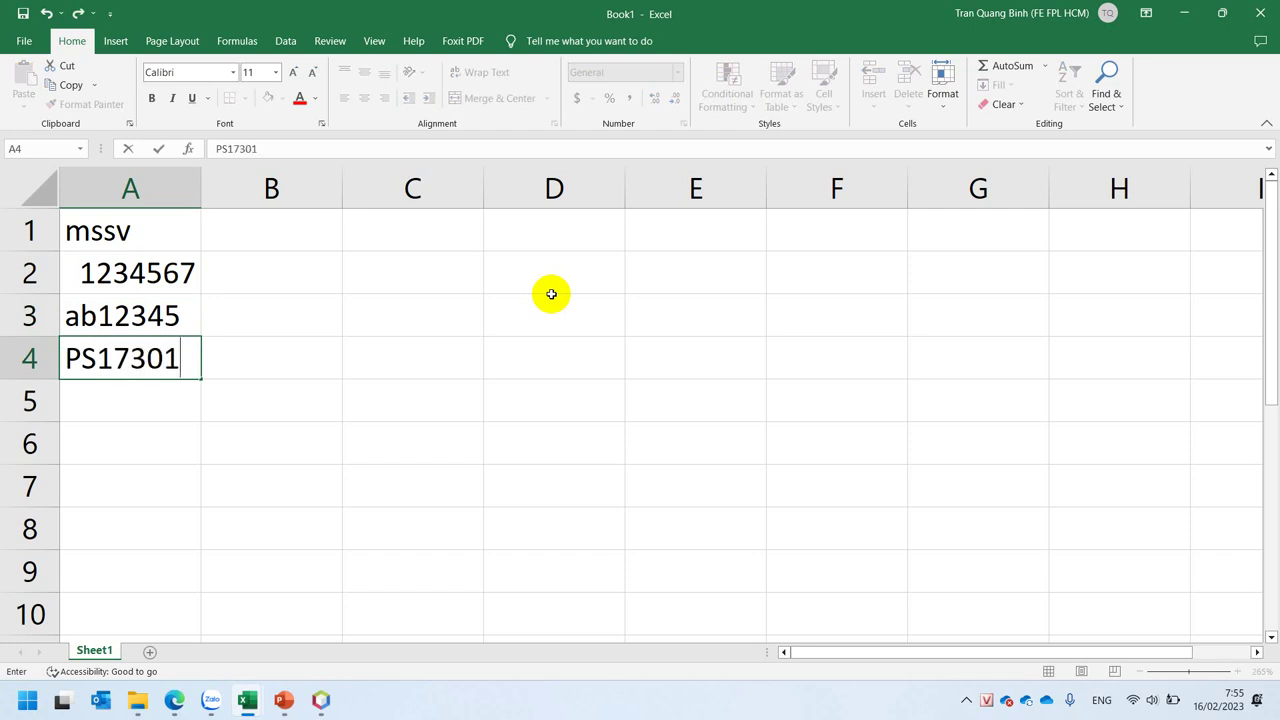
{"action": "key", "text": "Return"}
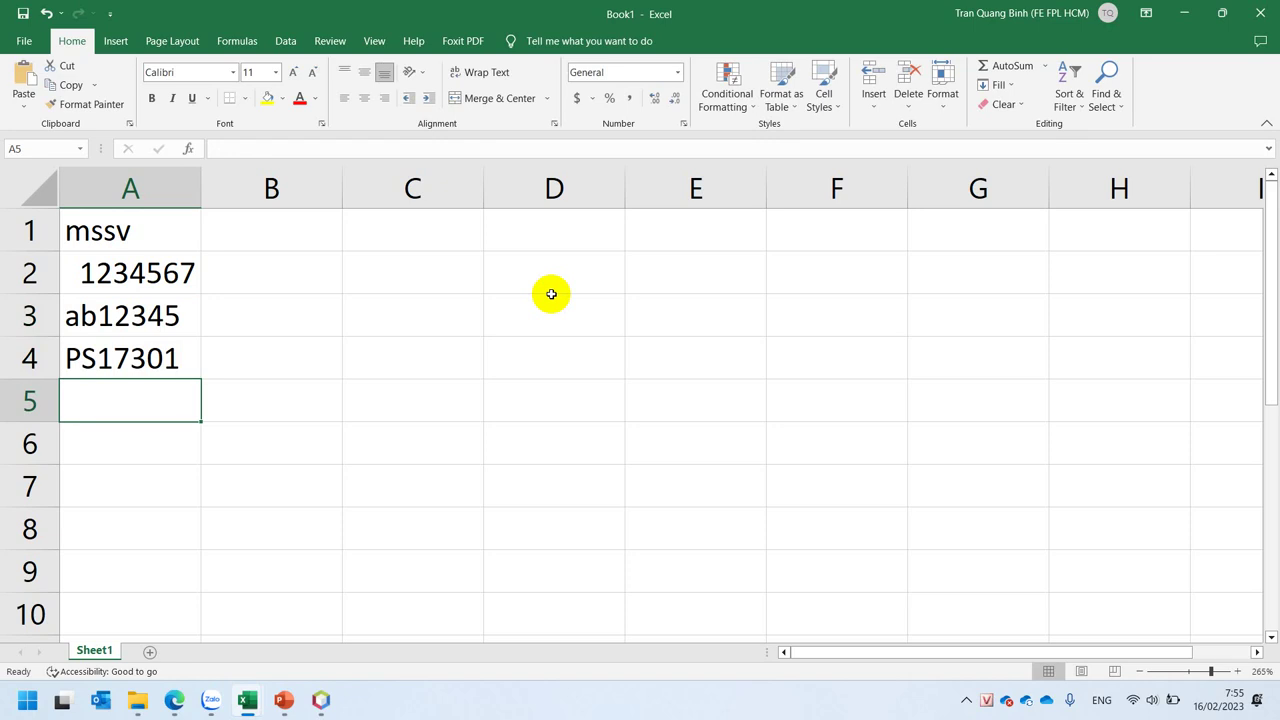
{"action": "type", "text": "PT"}
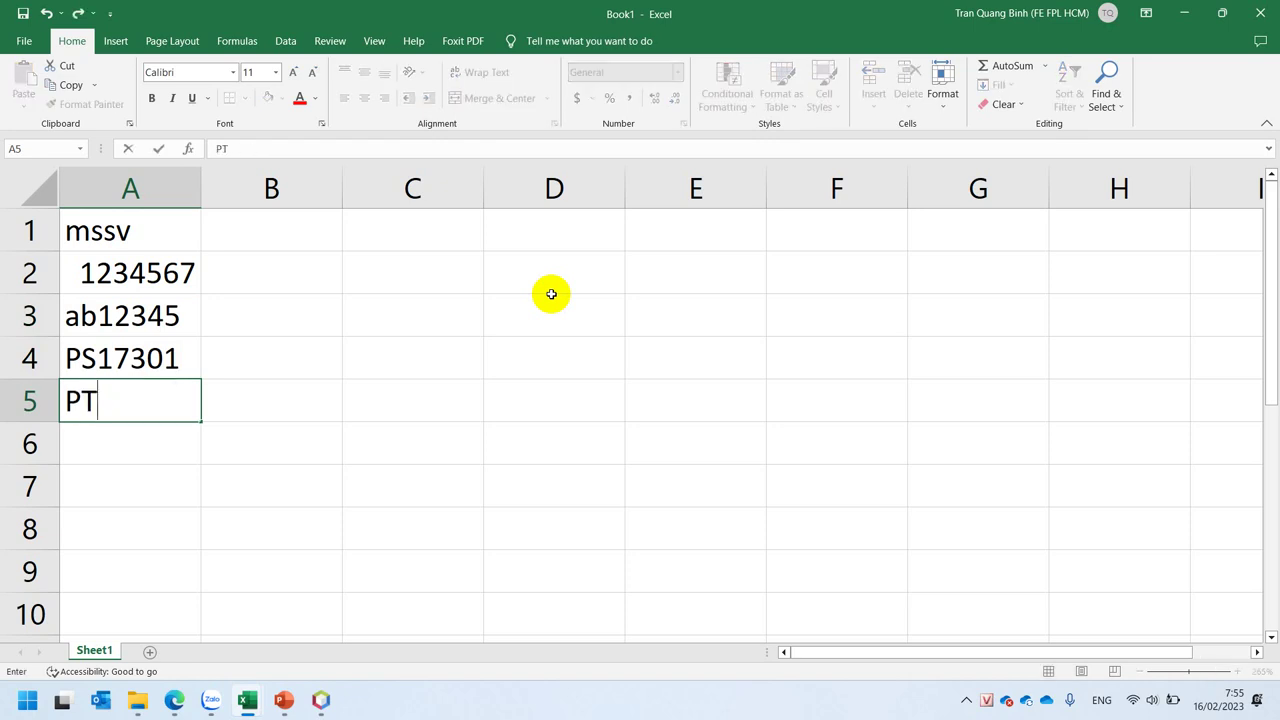
{"action": "type", "text": "183"}
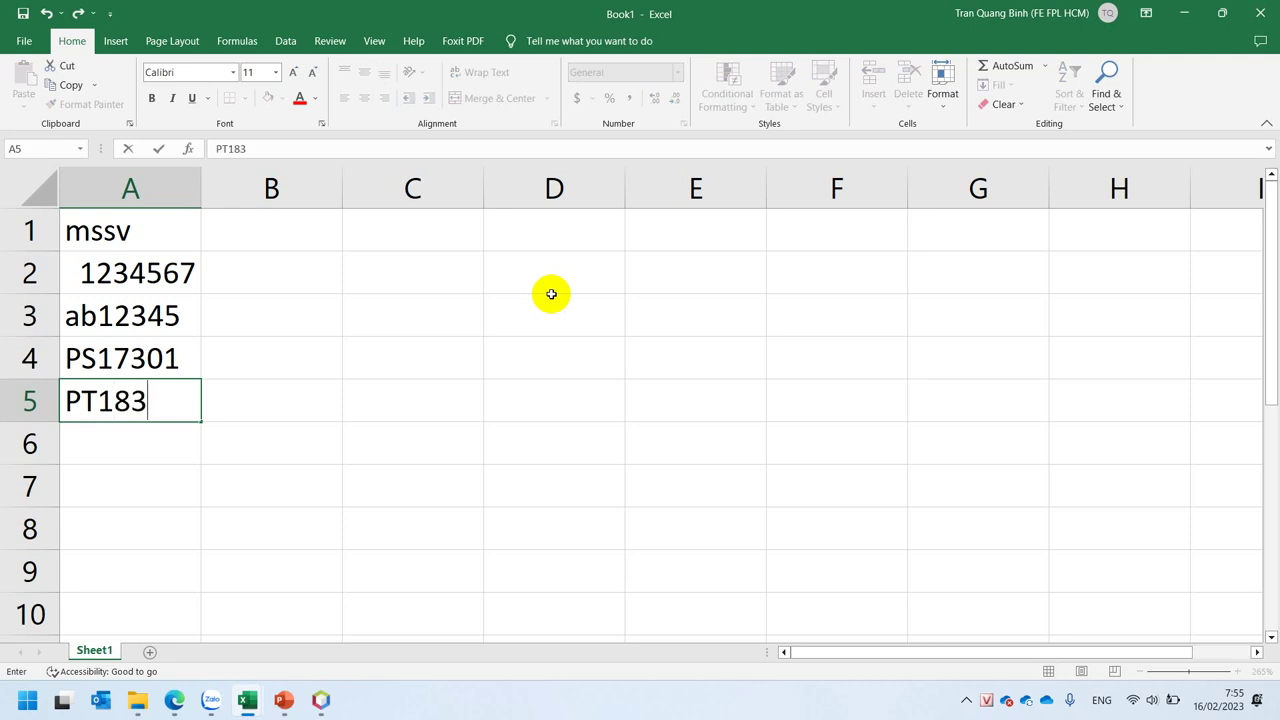
{"action": "type", "text": "04"}
{"action": "key", "text": "Return"}
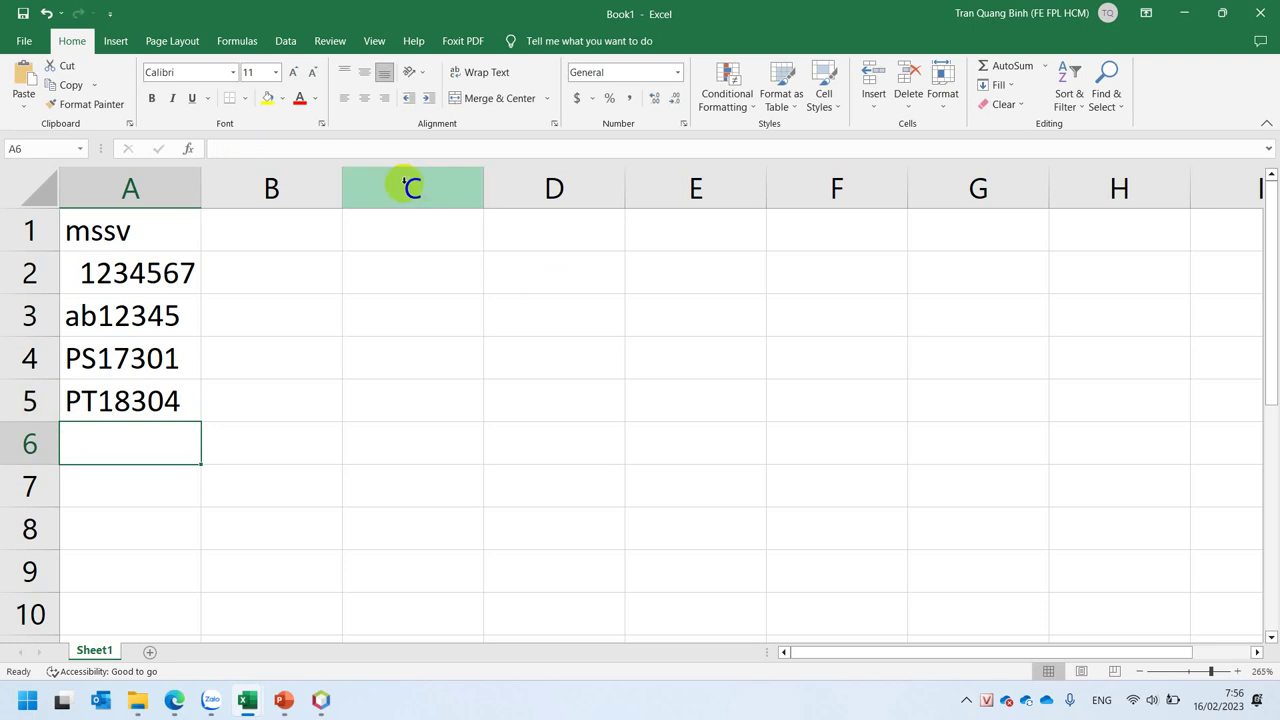
{"action": "left_click_drag", "start_coordinate": [149, 288], "coordinate": [137, 400]}
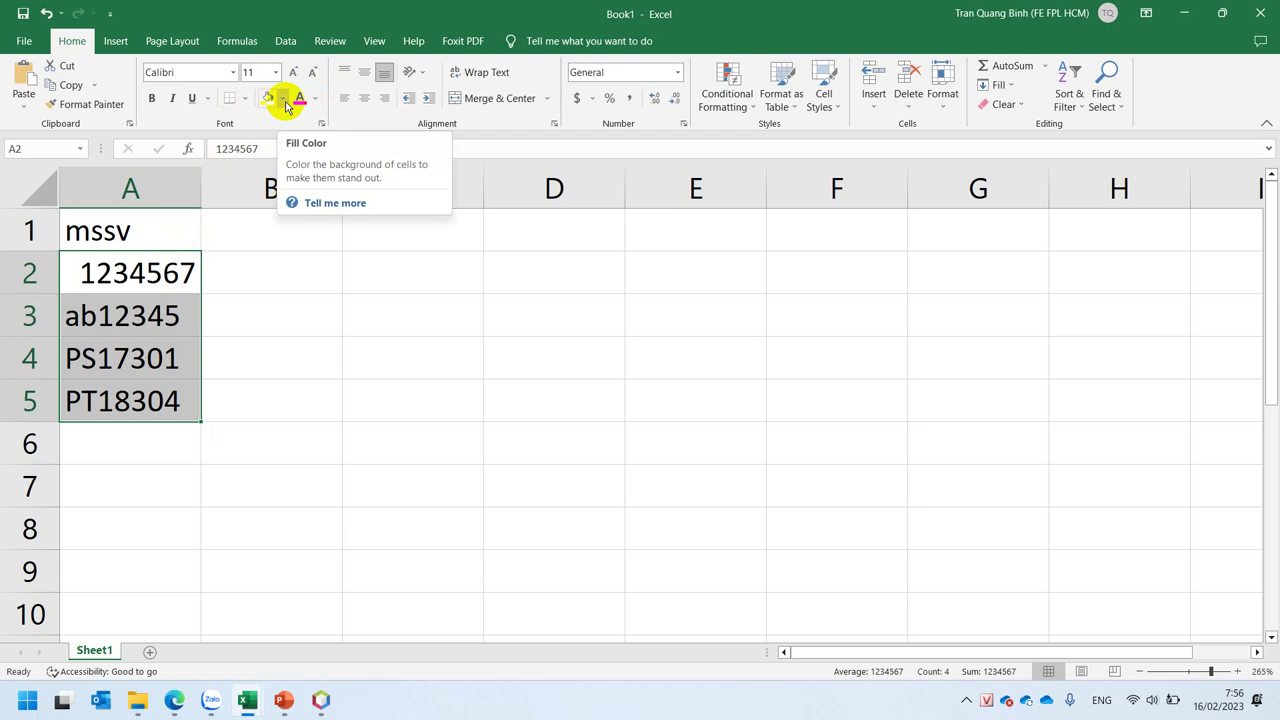
{"action": "left_click", "coordinate": [132, 243]}
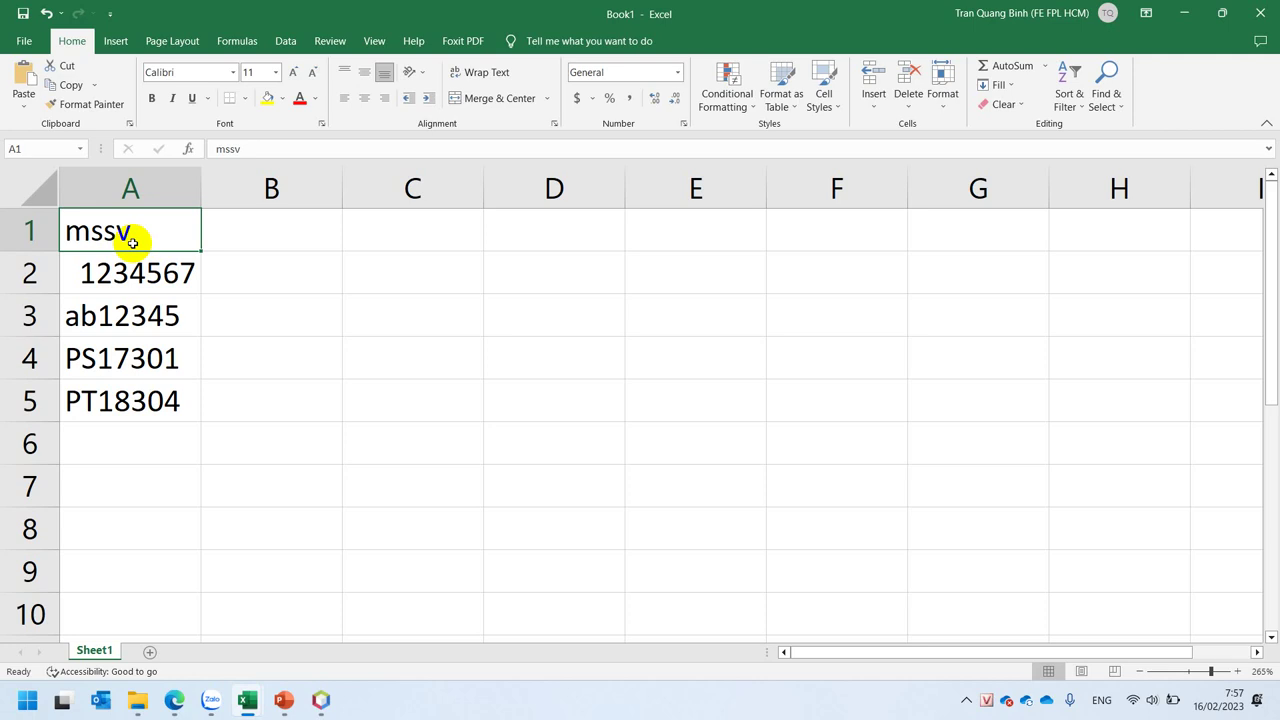
- Fill cells A2, A3 and A5 with yellow to mark the invalid student codes
{"action": "left_click", "coordinate": [64, 272]}
{"action": "left_click", "coordinate": [267, 98]}
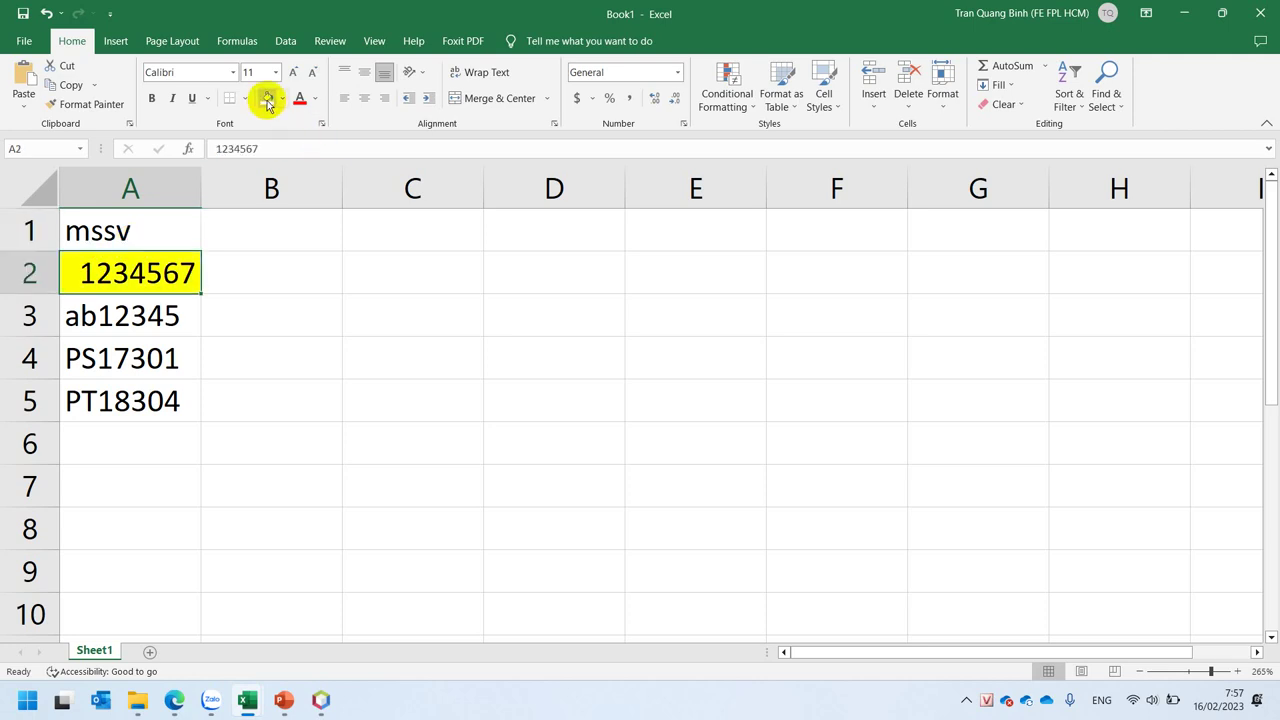
{"action": "left_click", "coordinate": [109, 316]}
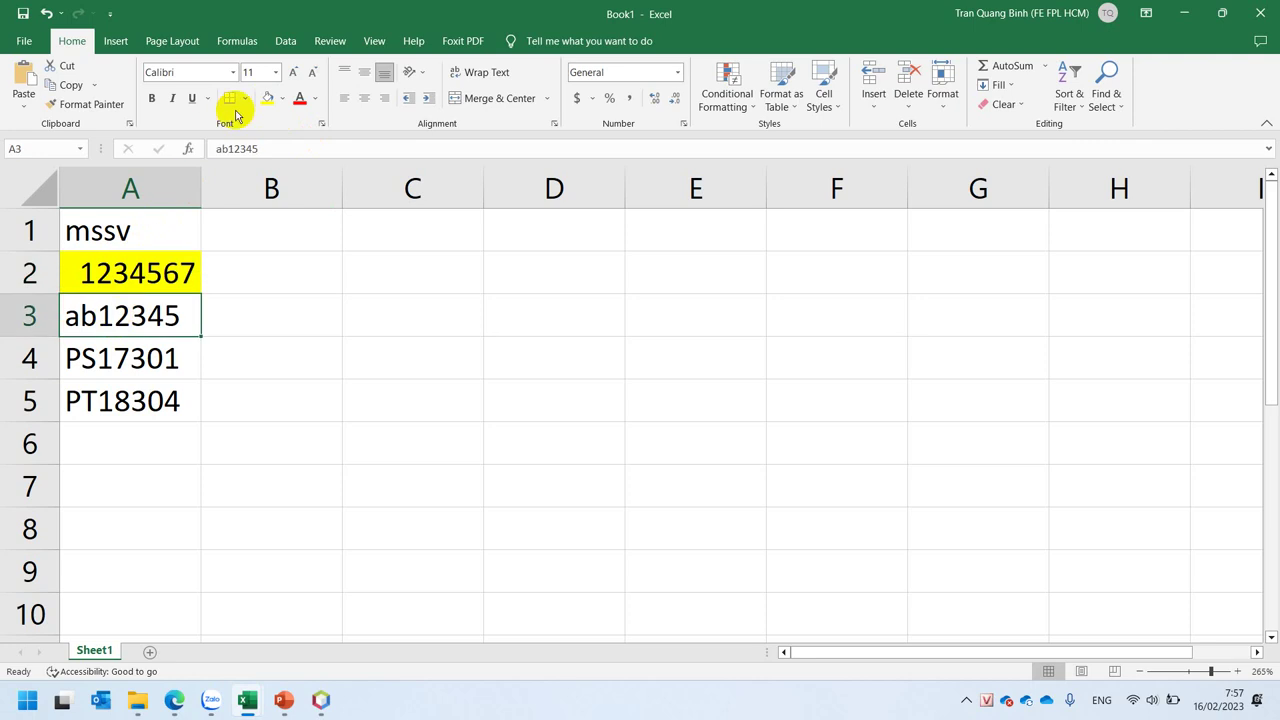
{"action": "left_click", "coordinate": [267, 100]}
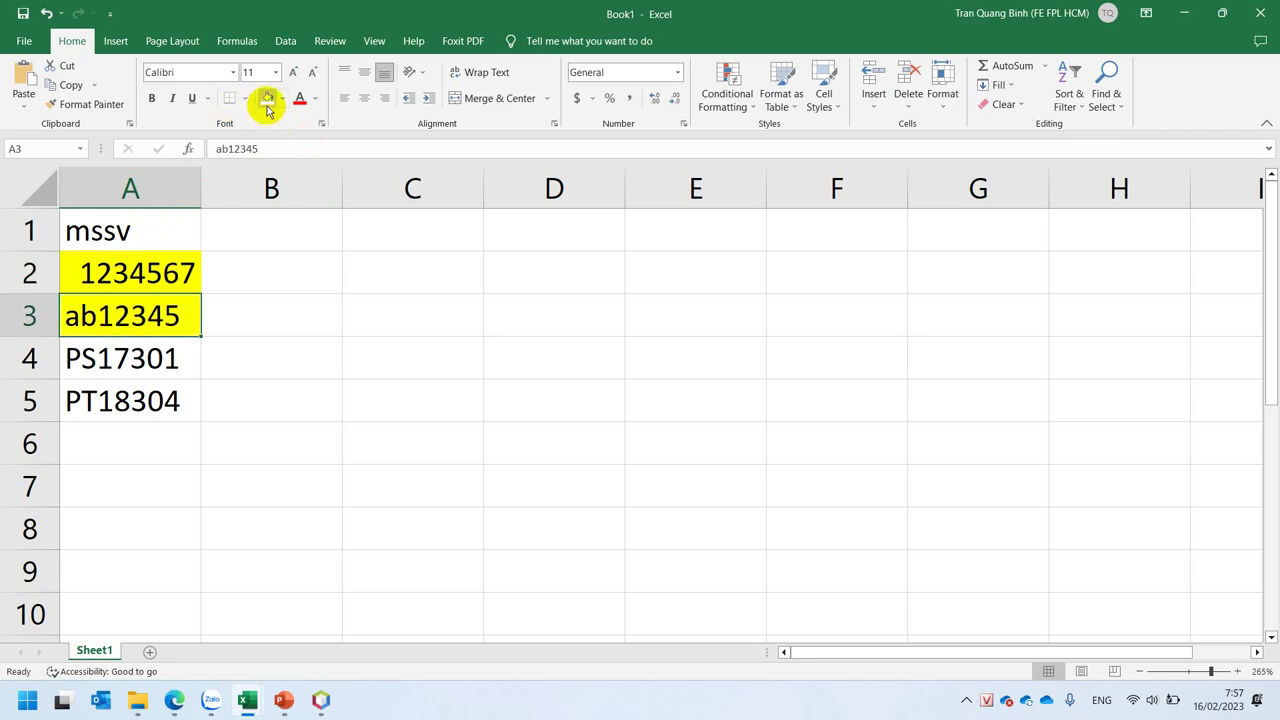
{"action": "left_click", "coordinate": [112, 400]}
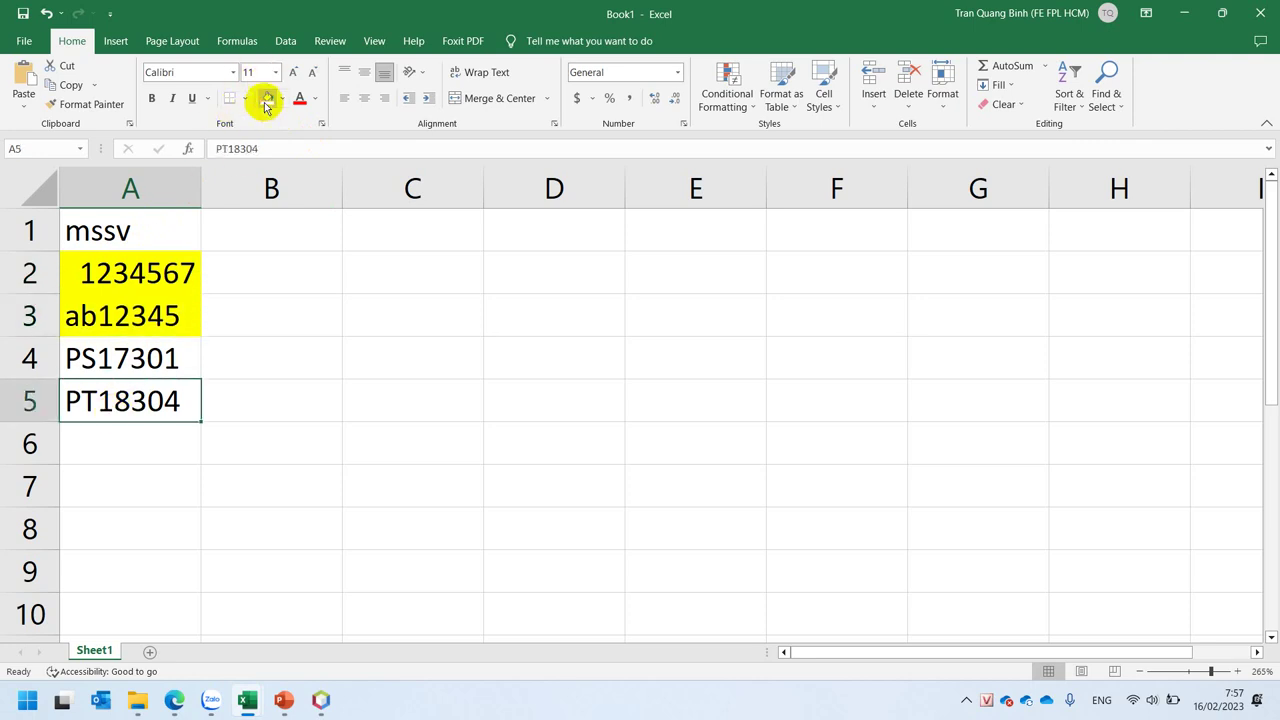
{"action": "left_click", "coordinate": [267, 100]}
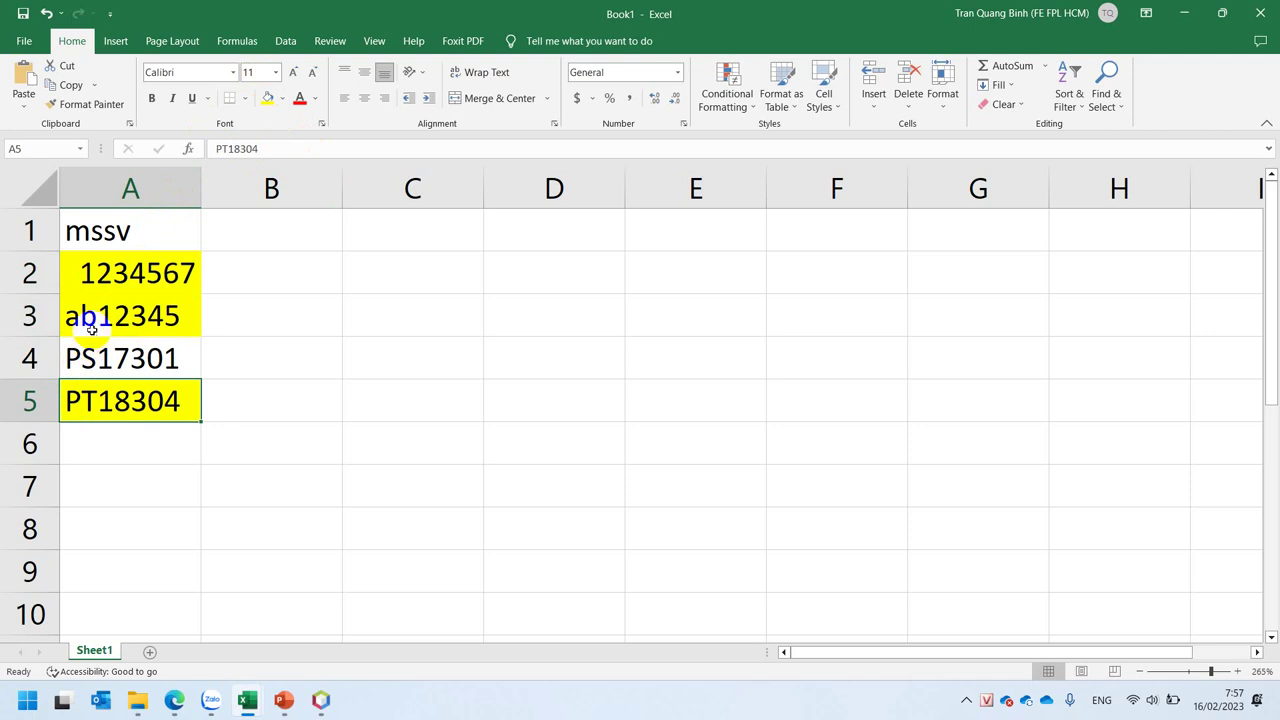
{"action": "left_click", "coordinate": [100, 290]}
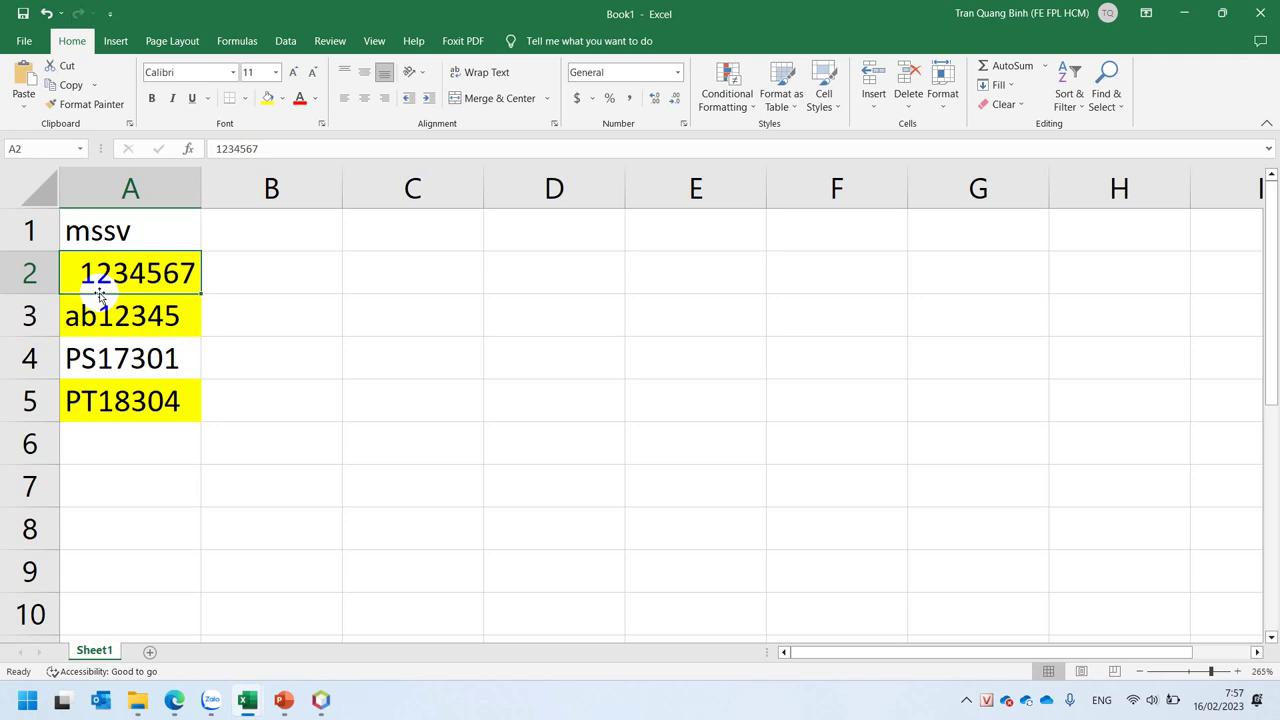
{"action": "left_click", "coordinate": [90, 325]}
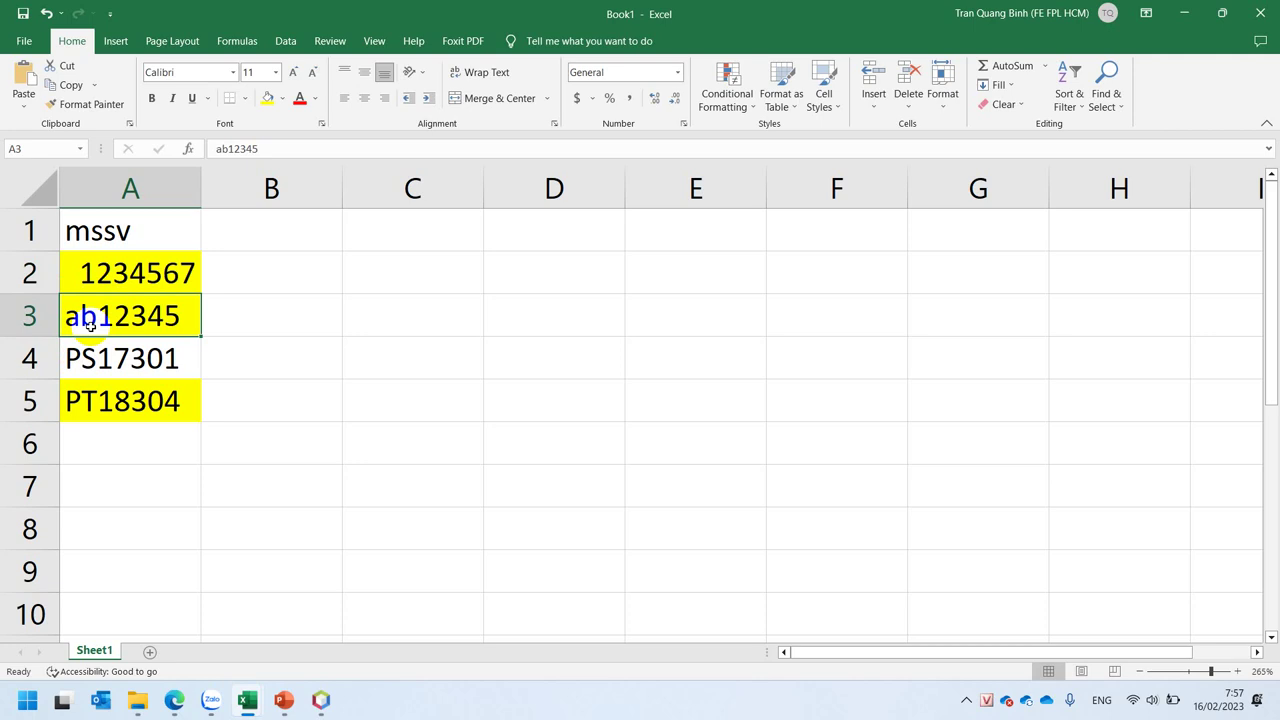
{"action": "left_click", "coordinate": [93, 362]}
{"action": "left_click", "coordinate": [97, 397]}
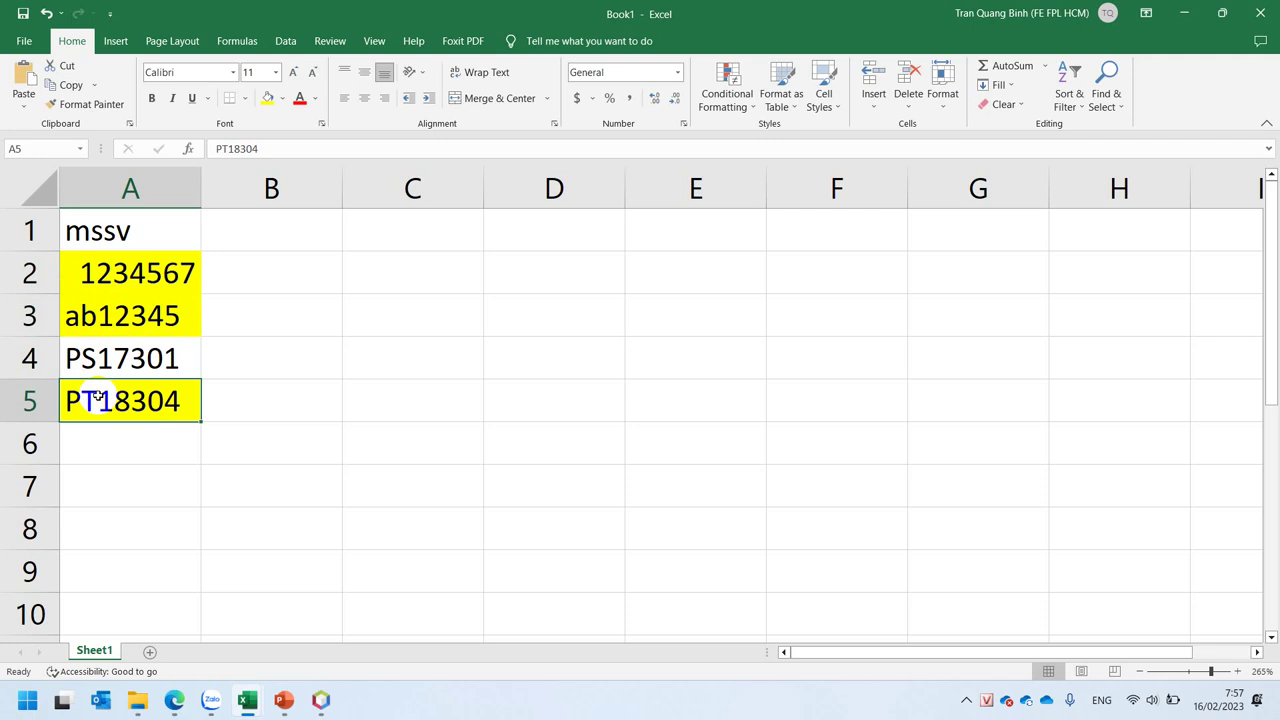
{"action": "left_click", "coordinate": [71, 360]}
{"action": "left_click", "coordinate": [70, 400]}
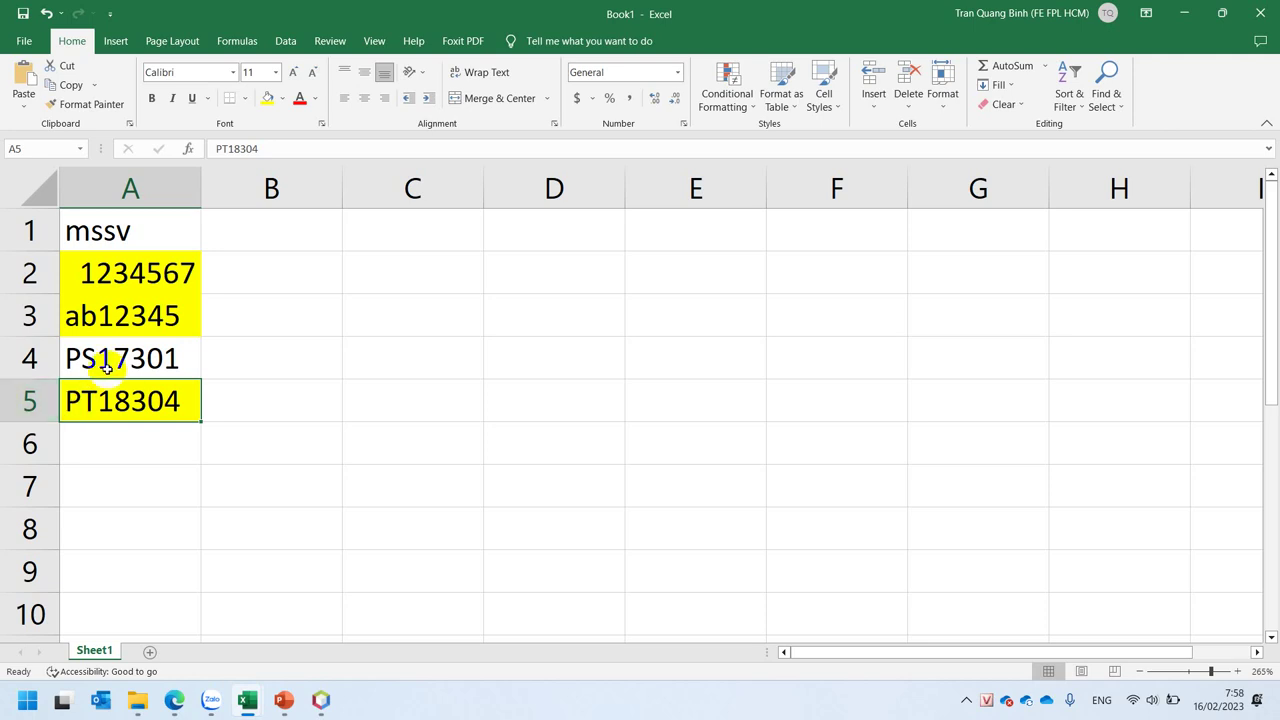
- Change the second and third digits of the PS-prefixed student code in A4 to 9
{"action": "left_click", "coordinate": [106, 367]}
{"action": "double_click", "coordinate": [108, 365]}
{"action": "left_click_drag", "start_coordinate": [113, 362], "coordinate": [130, 362]}
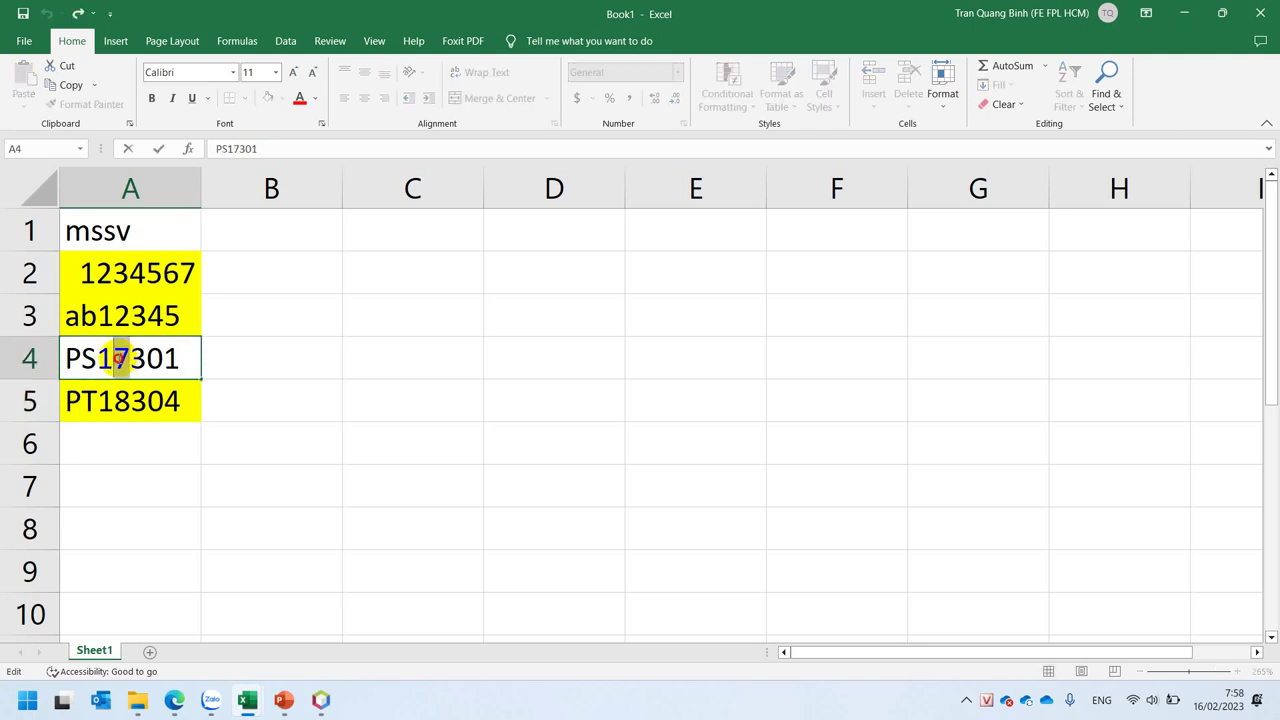
{"action": "type", "text": "9"}
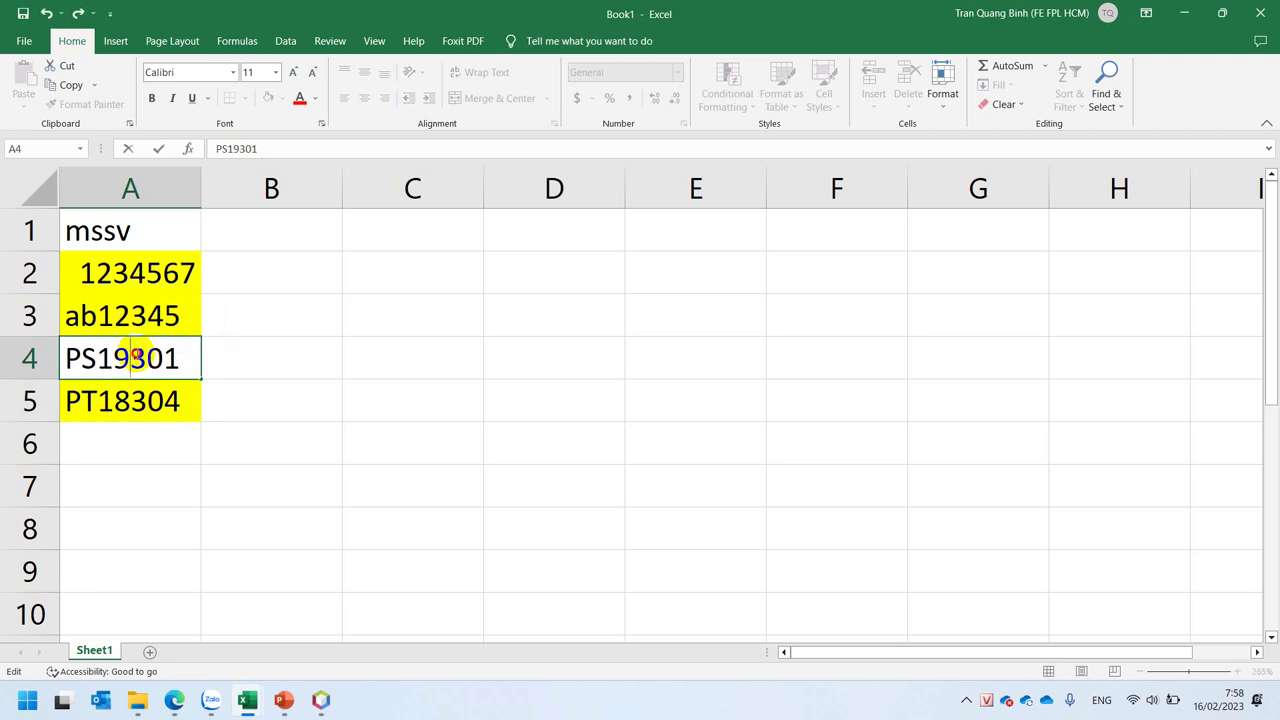
{"action": "left_click_drag", "start_coordinate": [129, 360], "coordinate": [146, 358]}
{"action": "type", "text": "9"}
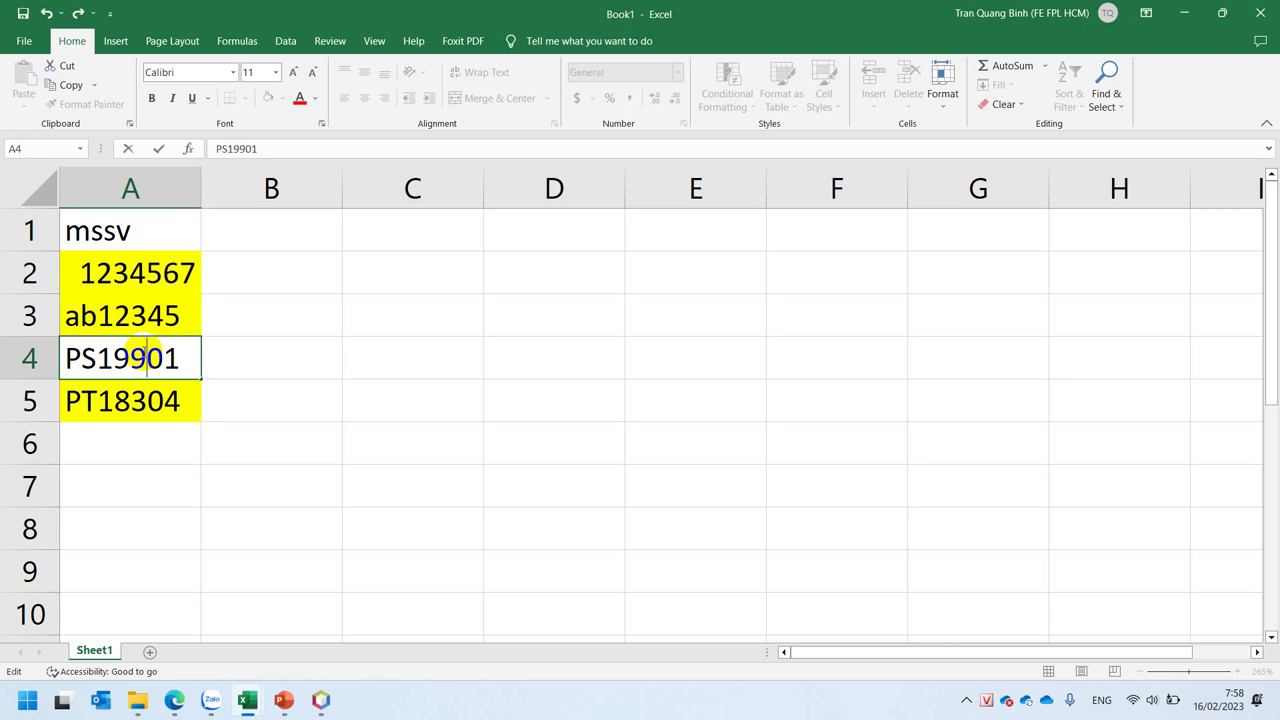
{"action": "left_click", "coordinate": [106, 486]}
- Switch to the PowerPoint lesson and examine the regular expression example [0-9]{3,7} on slide 15 at a larger zoom
{"action": "left_click", "coordinate": [284, 700]}
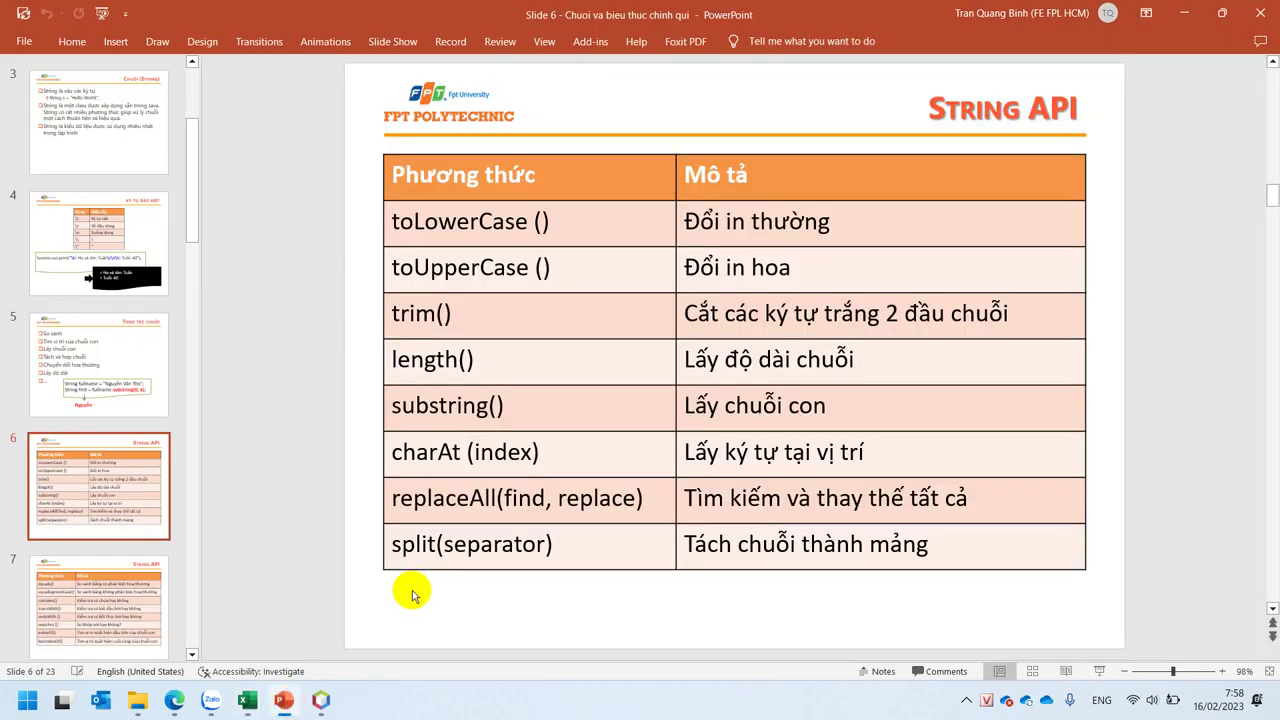
{"action": "scroll", "coordinate": [412, 594], "scroll_direction": "down", "scroll_amount": 1}
{"action": "scroll", "coordinate": [412, 594], "scroll_direction": "down", "scroll_amount": 1}
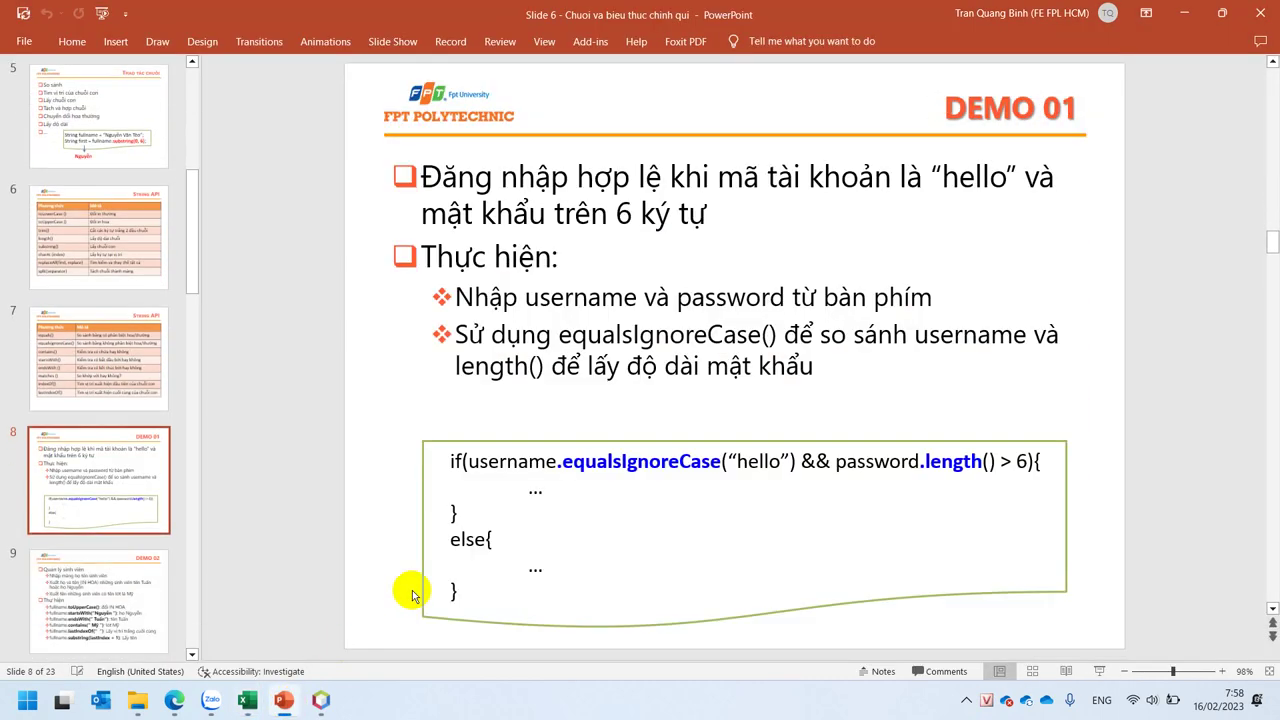
{"action": "scroll", "coordinate": [412, 594], "scroll_direction": "down", "scroll_amount": 1}
{"action": "scroll", "coordinate": [412, 594], "scroll_direction": "down", "scroll_amount": 1}
{"action": "scroll", "coordinate": [412, 594], "scroll_direction": "down", "scroll_amount": 1}
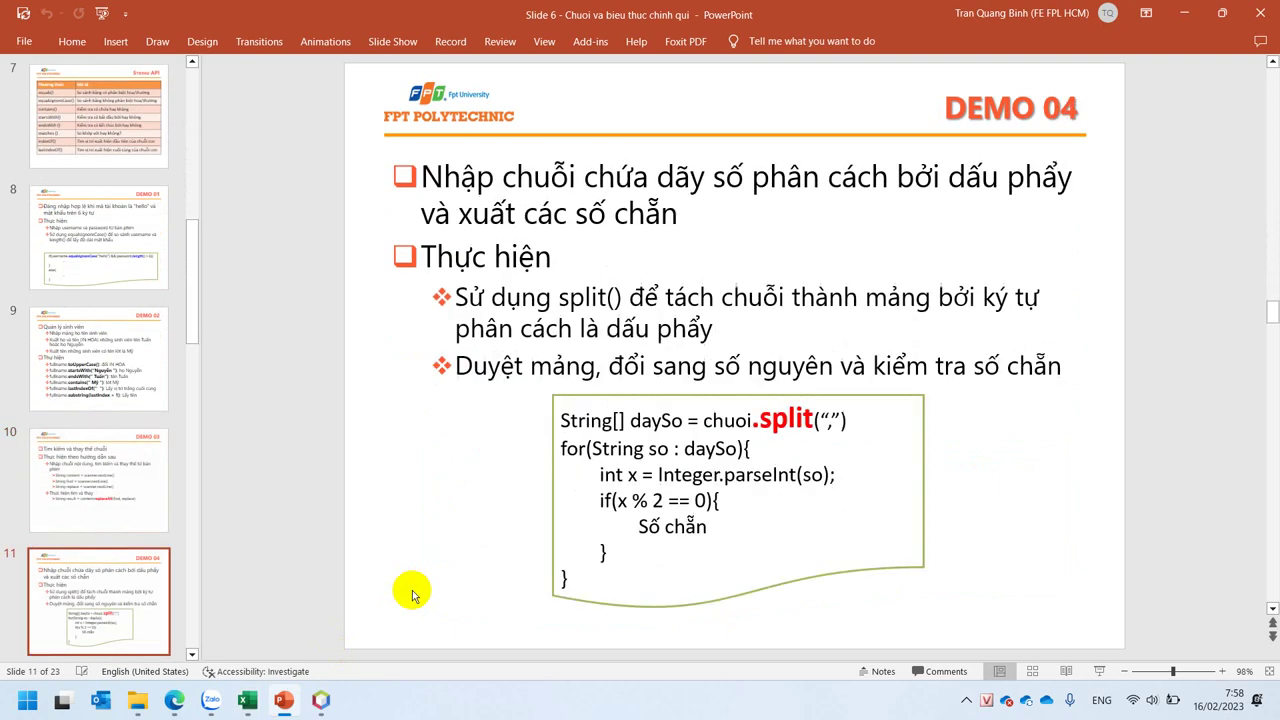
{"action": "scroll", "coordinate": [412, 594], "scroll_direction": "down", "scroll_amount": 1}
{"action": "scroll", "coordinate": [412, 594], "scroll_direction": "down", "scroll_amount": 1}
{"action": "scroll", "coordinate": [412, 594], "scroll_direction": "down", "scroll_amount": 1}
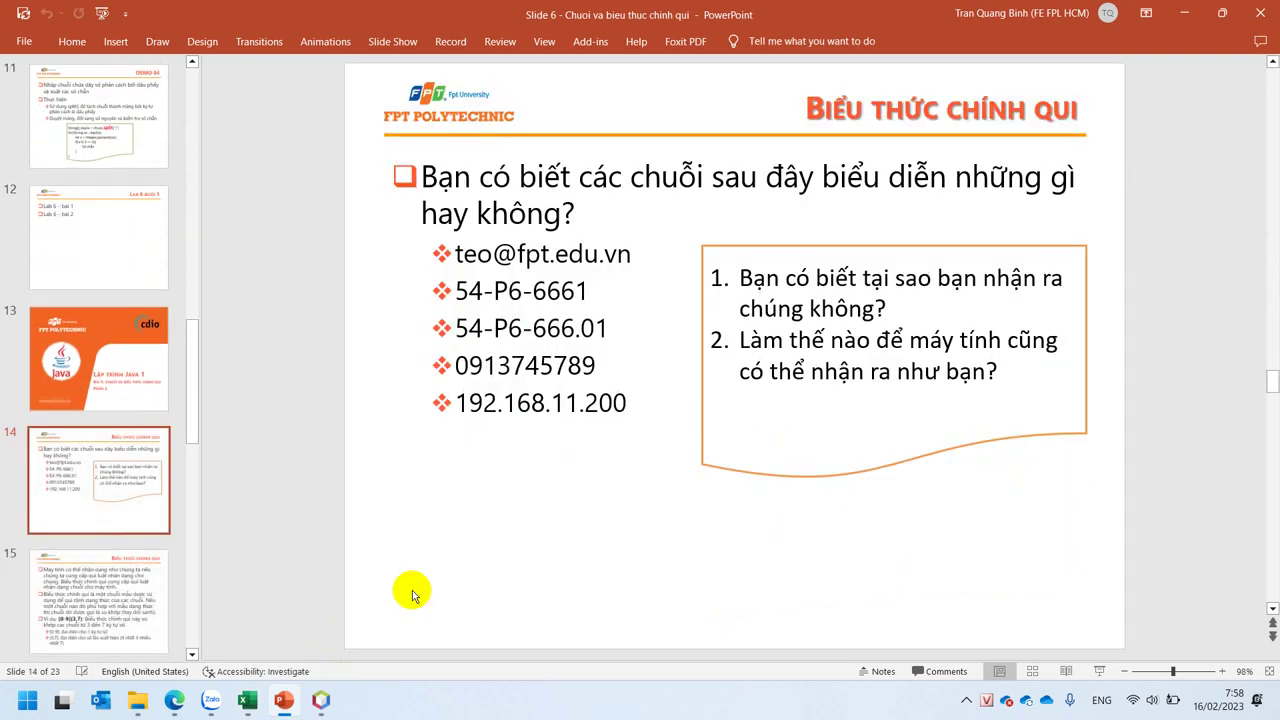
{"action": "scroll", "coordinate": [412, 594], "scroll_direction": "down", "scroll_amount": 1}
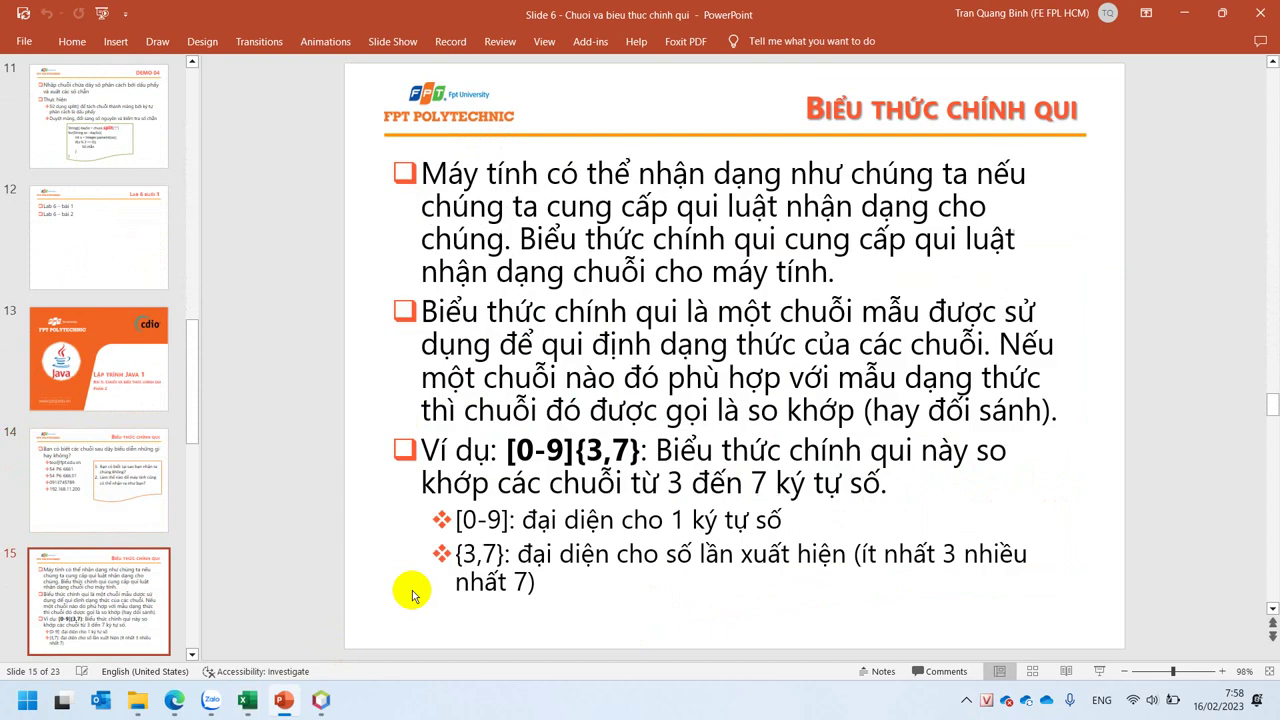
{"action": "scroll", "coordinate": [412, 594], "scroll_direction": "down", "scroll_amount": 1}
{"action": "scroll", "coordinate": [412, 590], "scroll_direction": "up", "scroll_amount": 1}
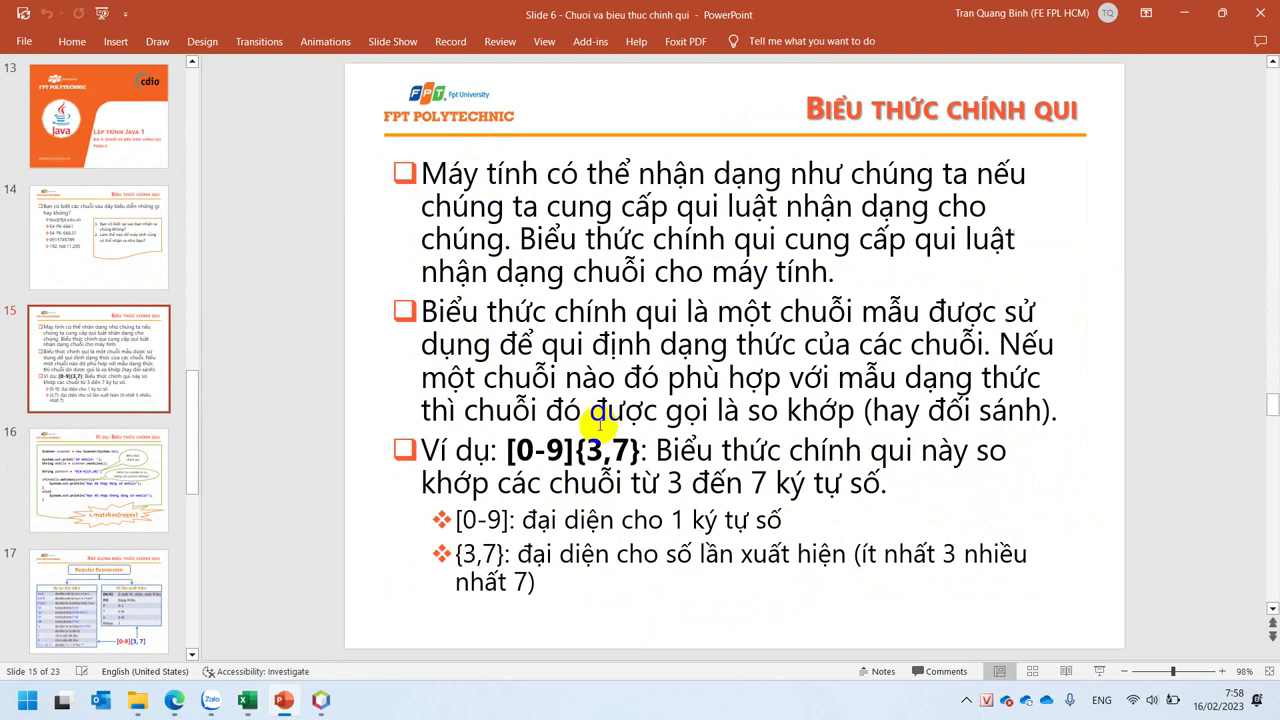
{"action": "left_click", "coordinate": [505, 447]}
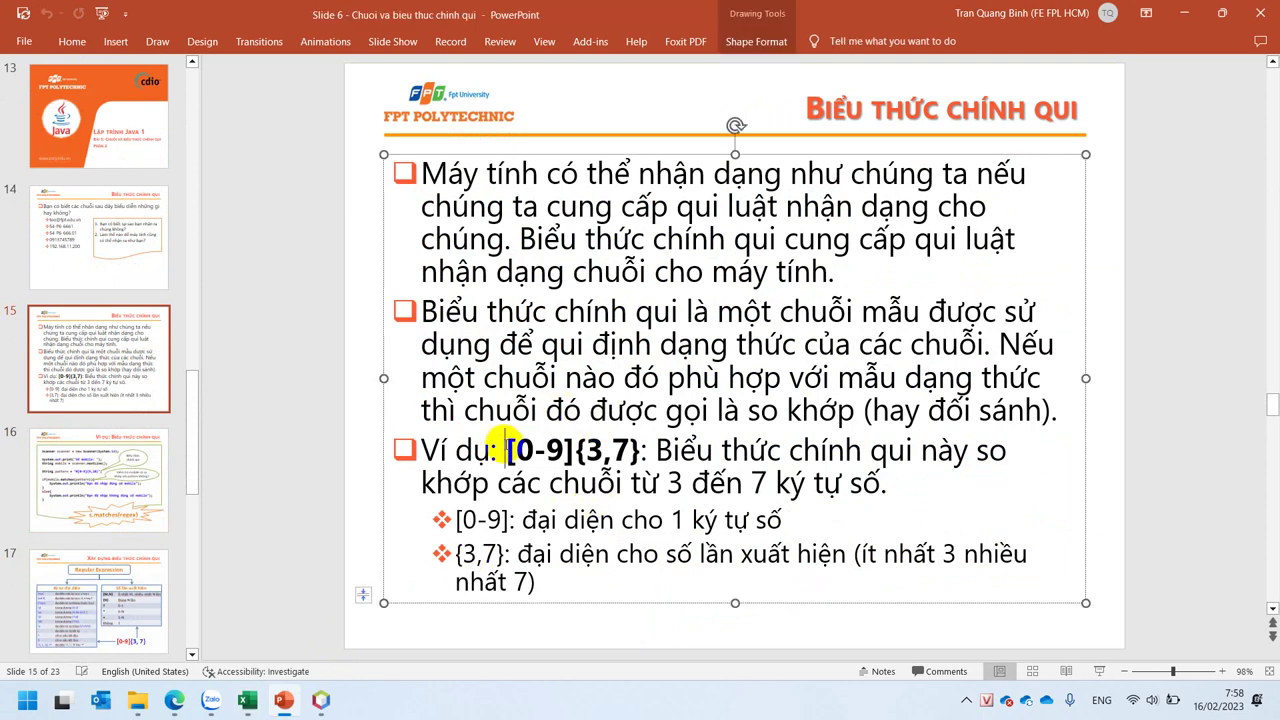
{"action": "scroll", "coordinate": [506, 447], "scroll_direction": "up", "scroll_amount": 5, "text": "ctrl"}
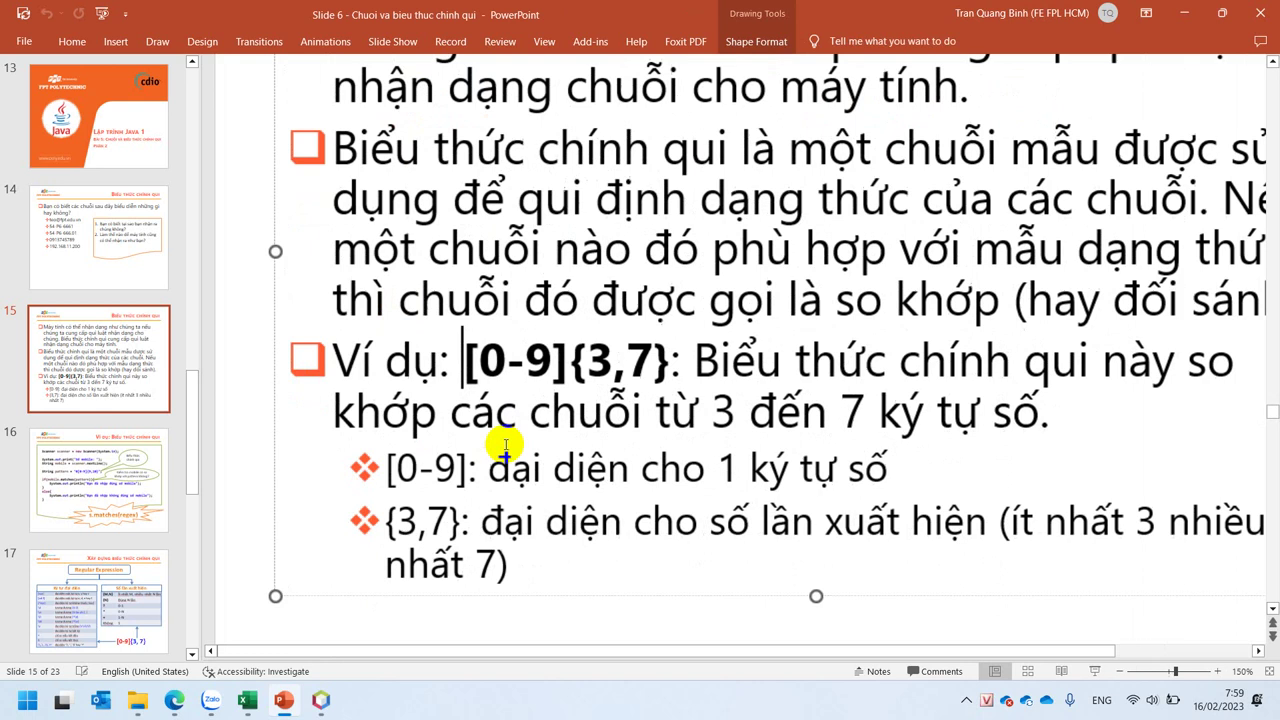